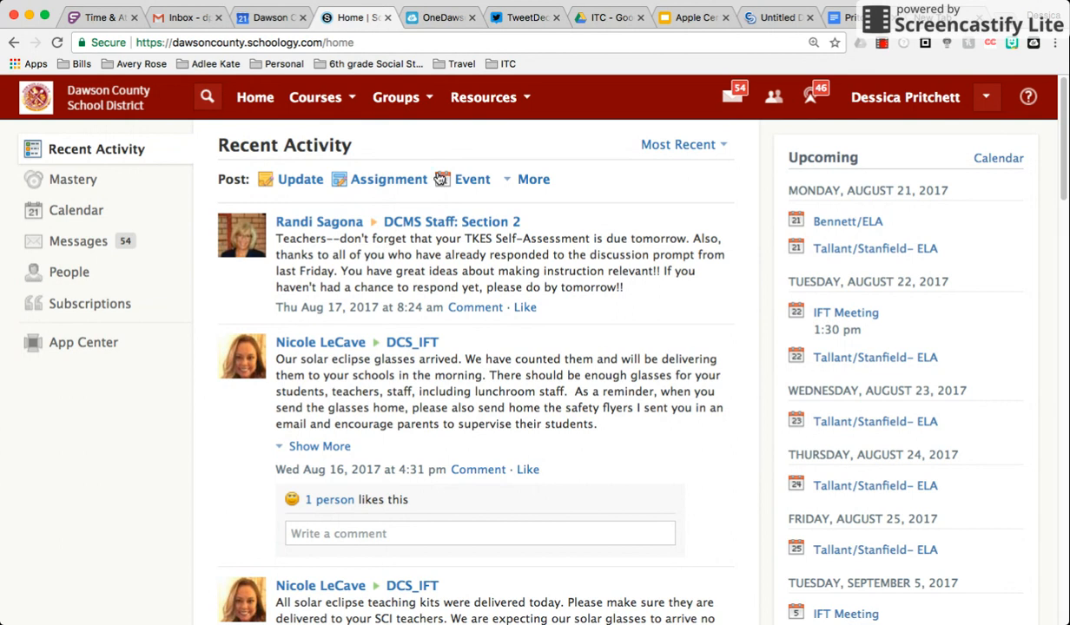
Start a calendar event on August 21, 2017, titled with the teacher's surname followed by "_Social Studies"
click(76, 219)
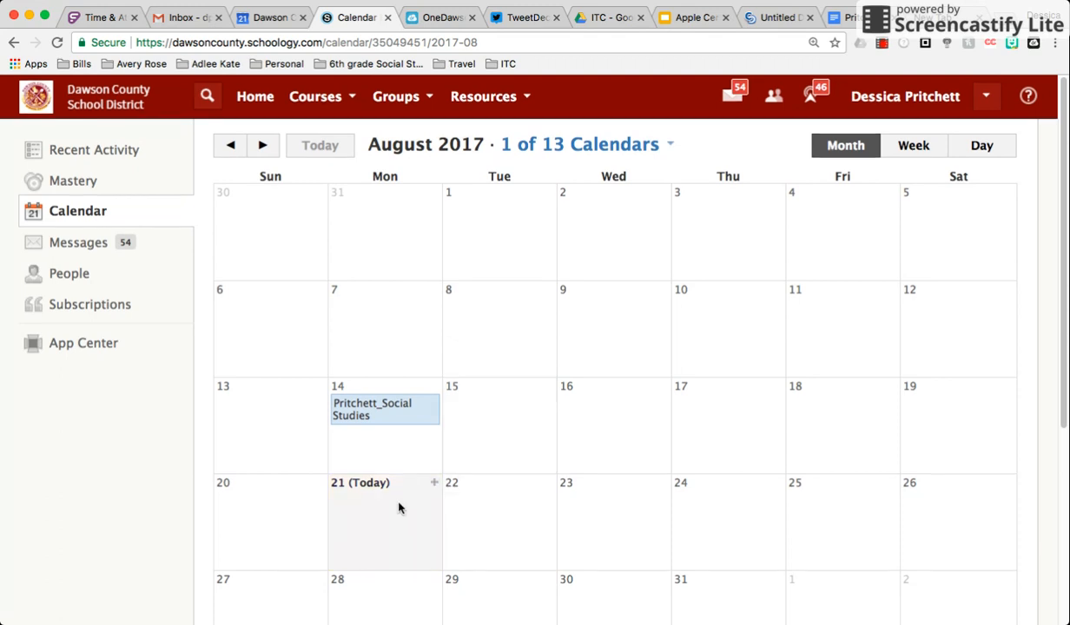
scroll(399, 508, down, 3)
scroll(400, 508, down, 1)
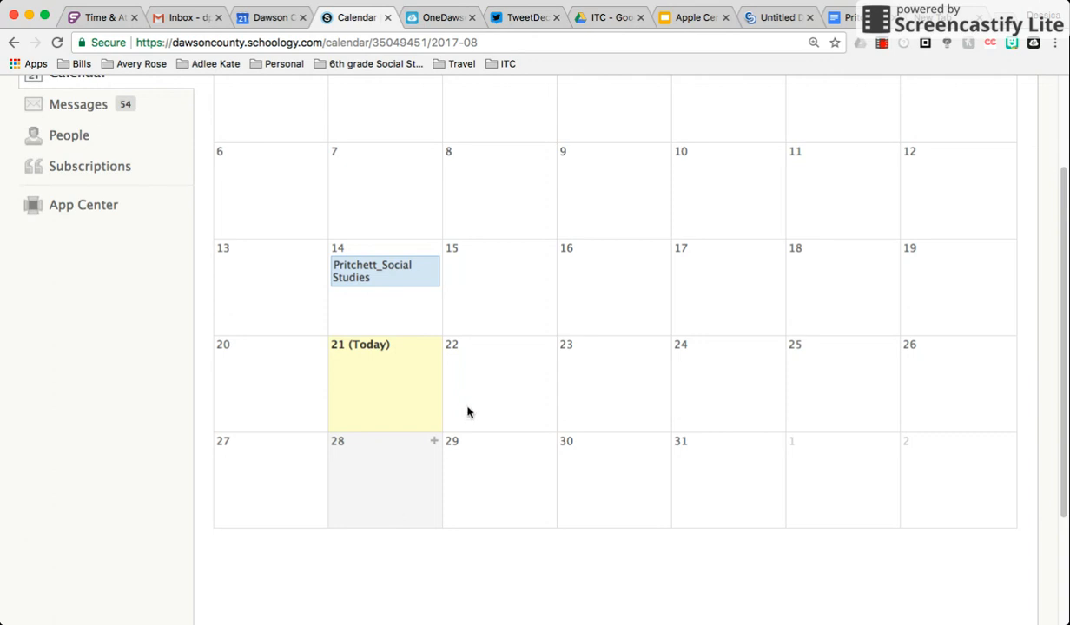
click(435, 347)
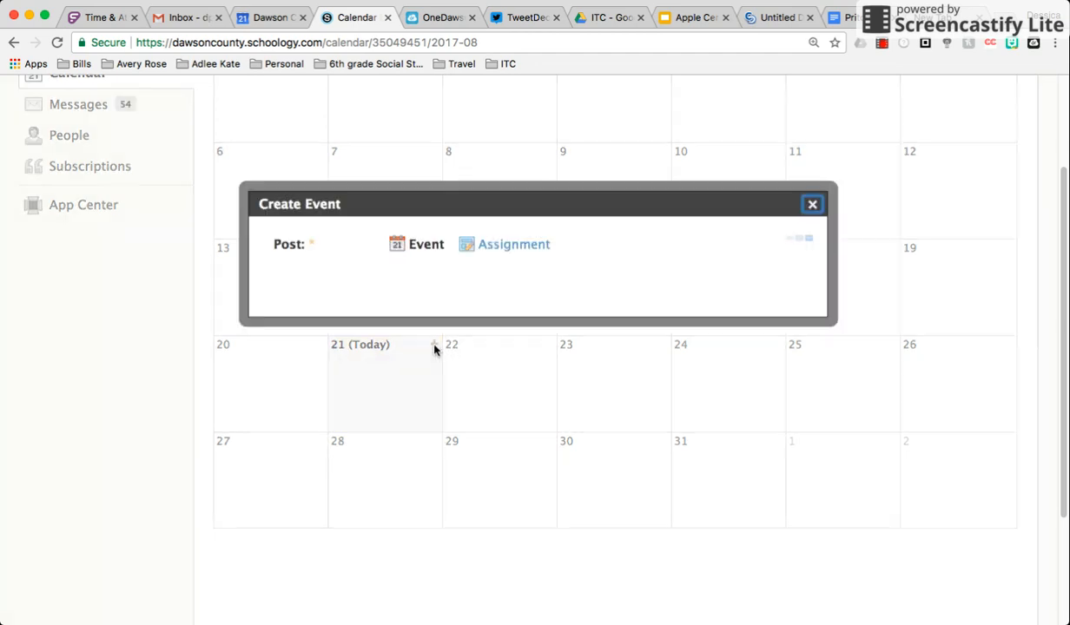
click(473, 226)
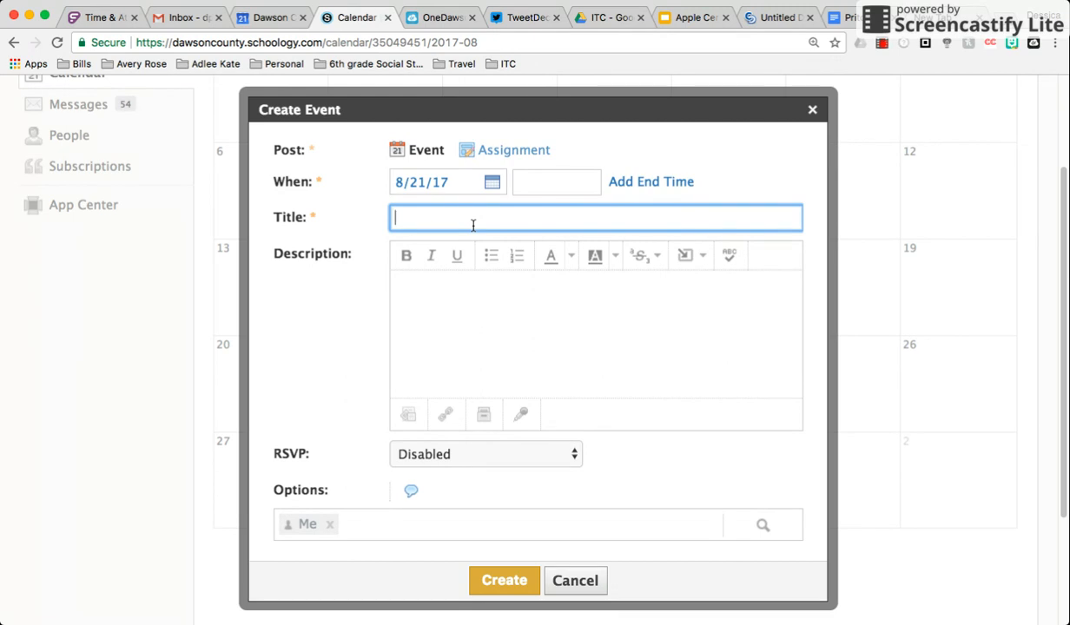
text(Pritchett_Social Studies)
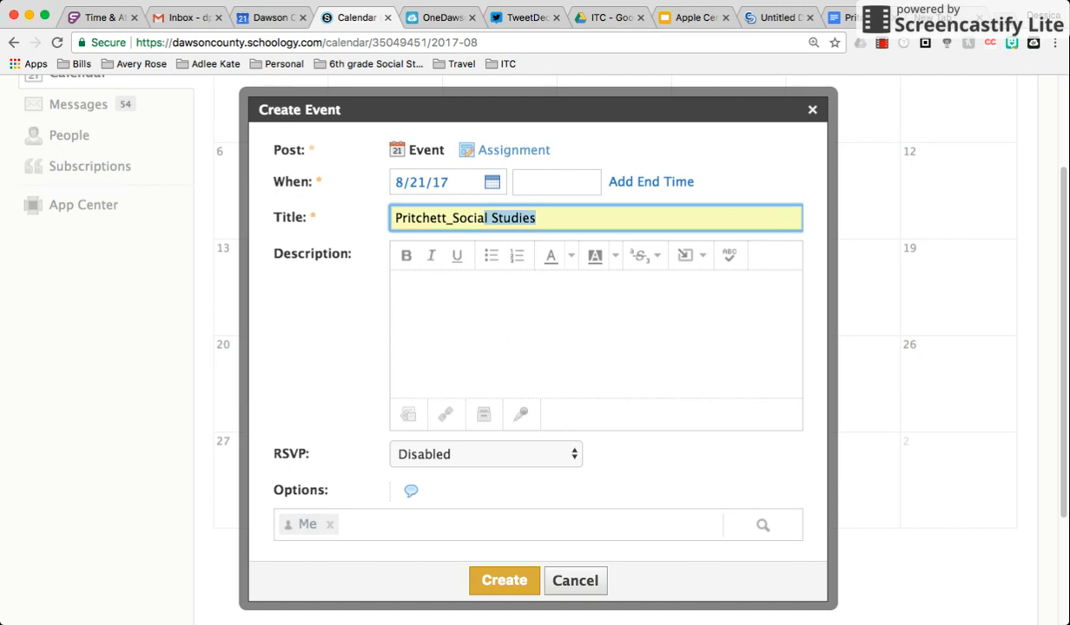
click(475, 240)
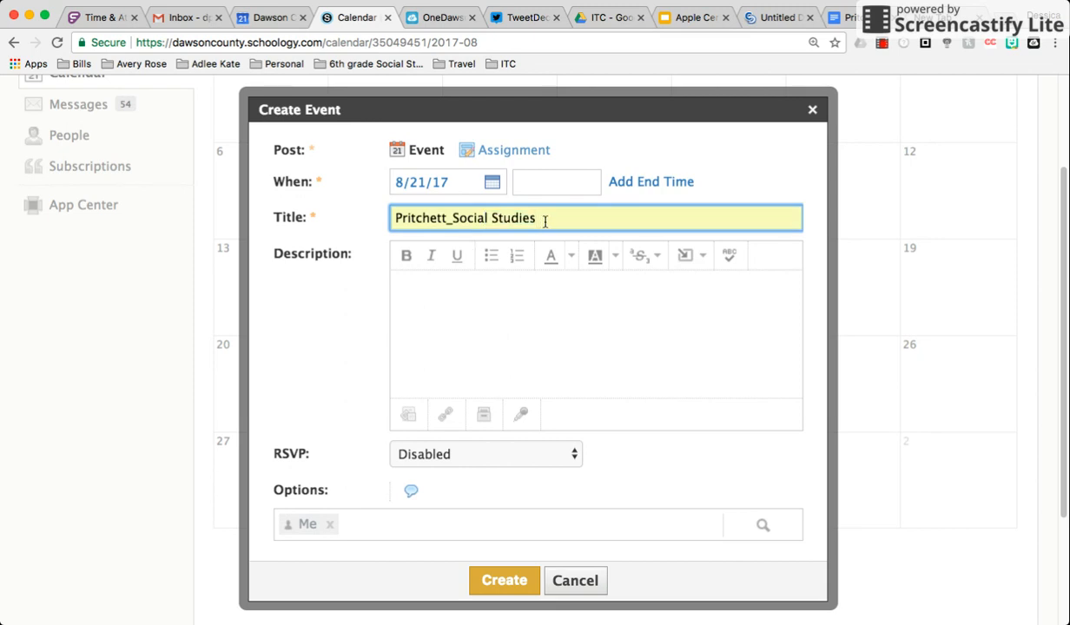
Fill the event description with "Topic: European Political Maps", "1. Start up: Label the map on Skitch." and "2. Whole group: Review with Quizziz."
click(438, 300)
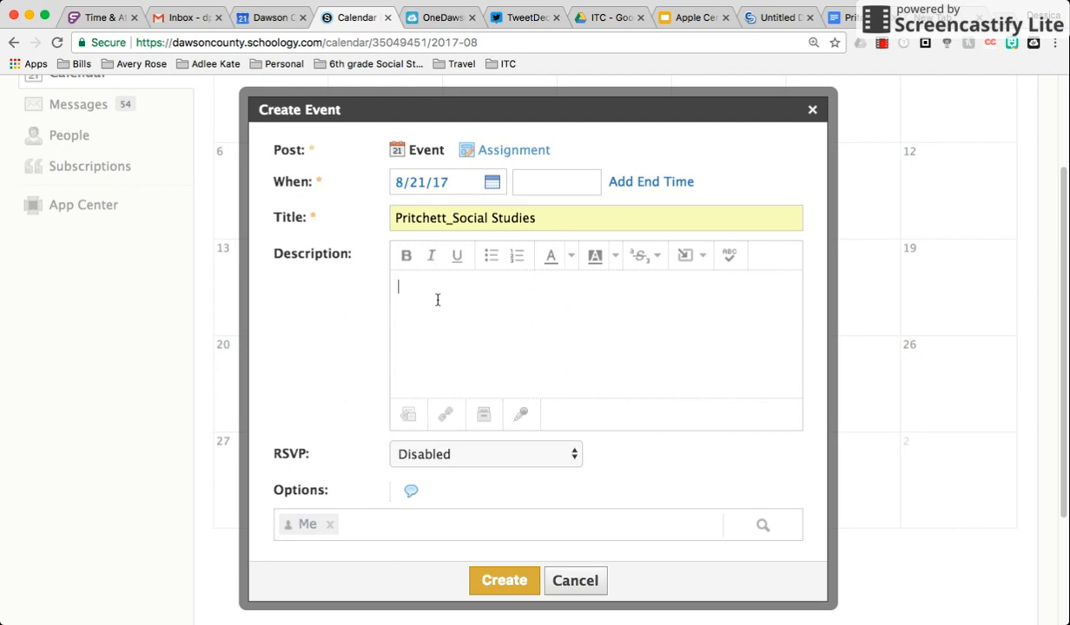
text(Topic: European Political Maps)
key(Return)
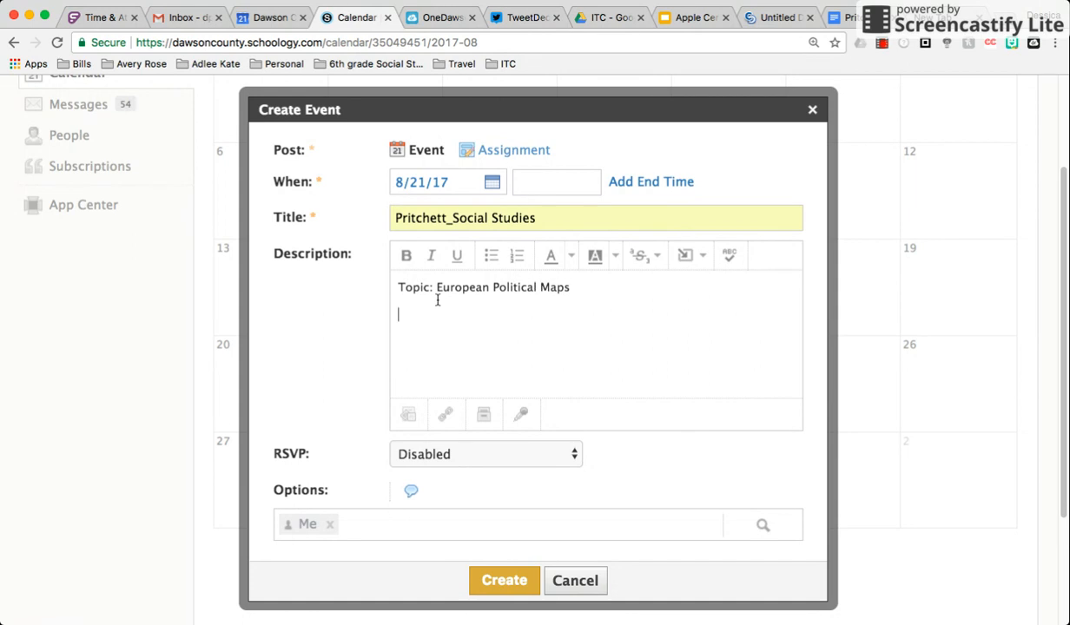
text(1. Start up: Label the map on Skitch.)
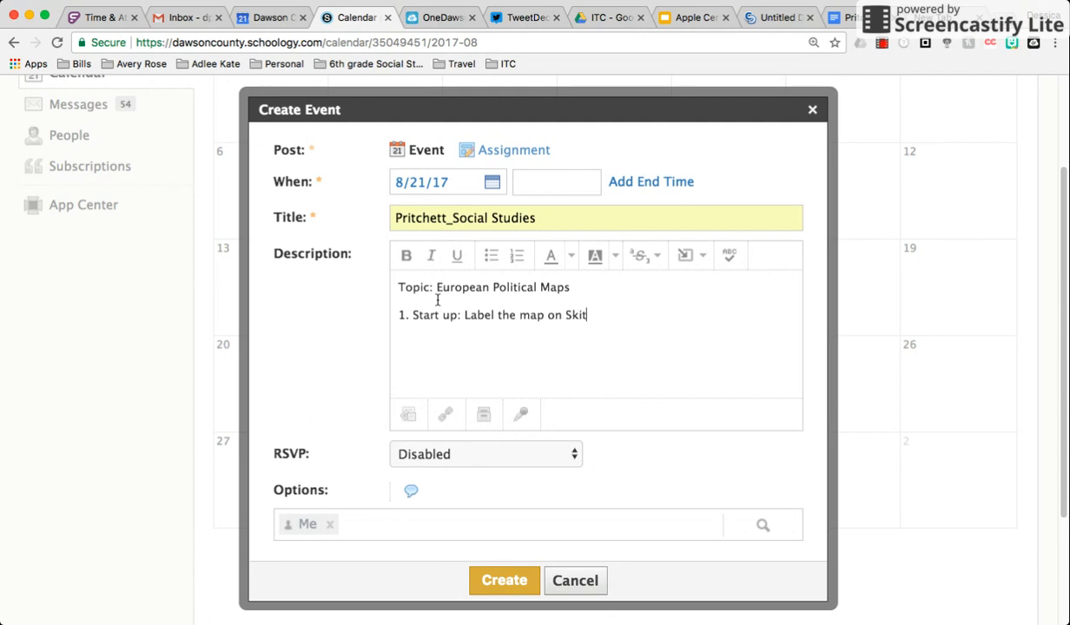
key(Return)
text(2. Whole group)
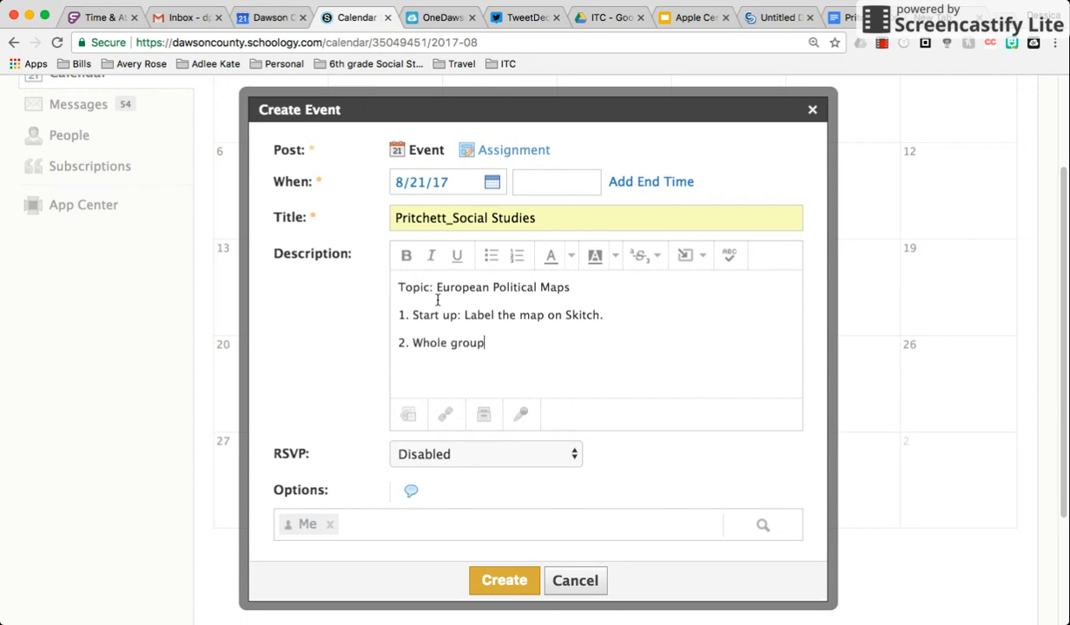
text(: Review with Qui)
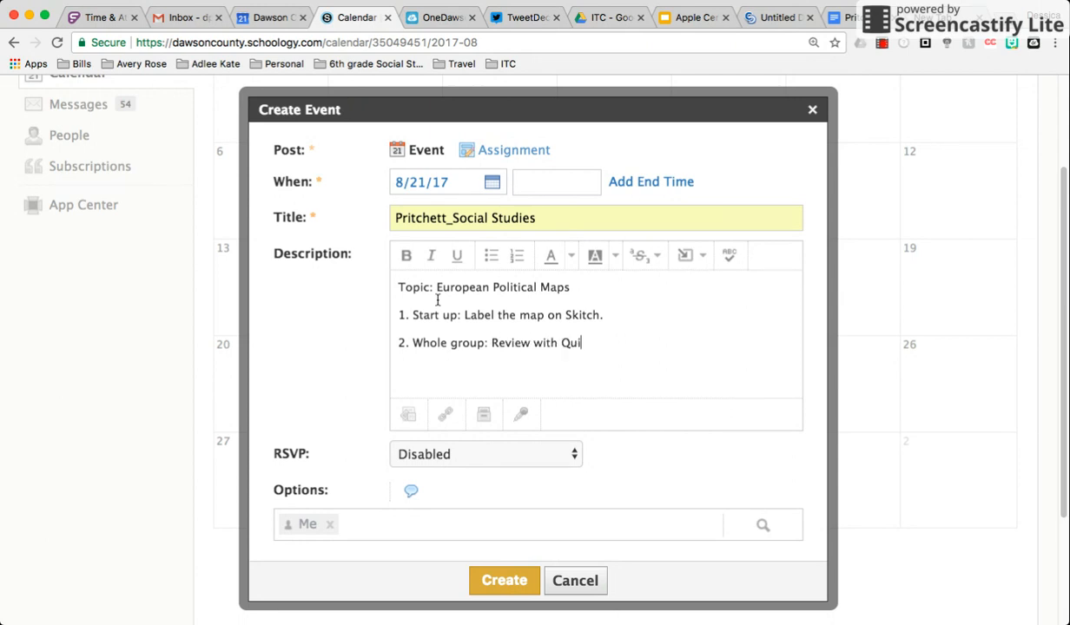
text(zziz.)
key(Return)
Add "3. Individually: Take a quiz on political maps on Schoology." and "HW: None" to the event description
text(3. Indiv)
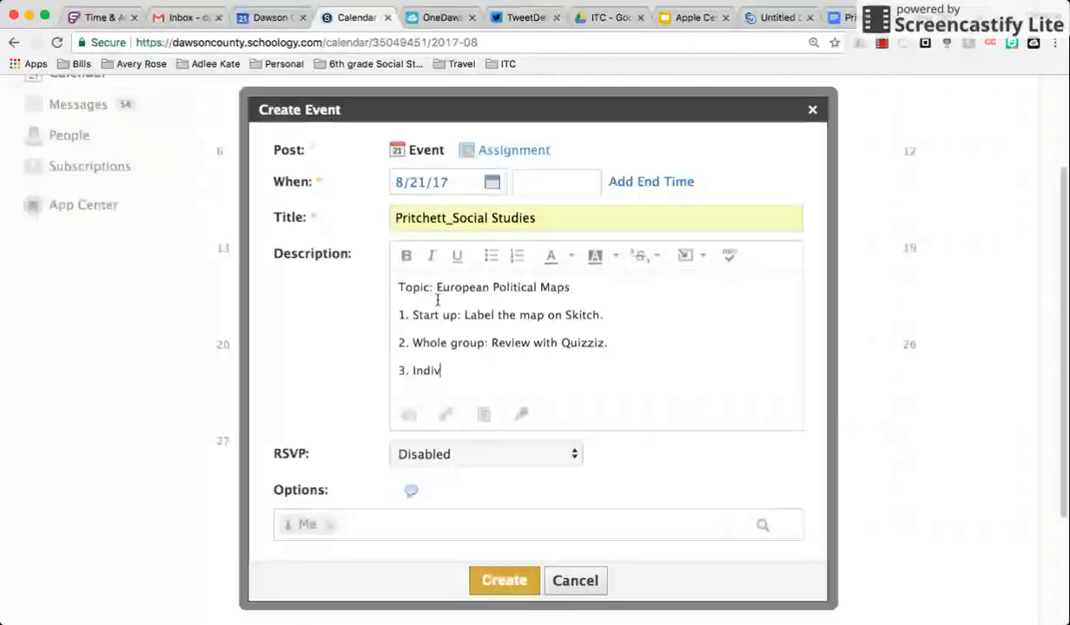
text(idually: Take)
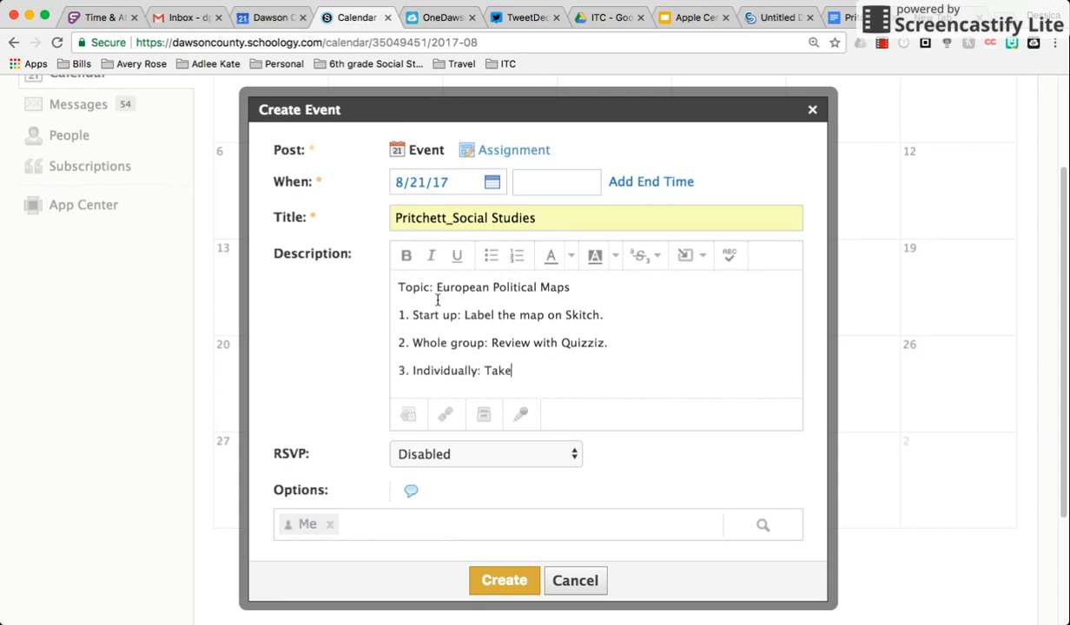
text( a quiz on political ma)
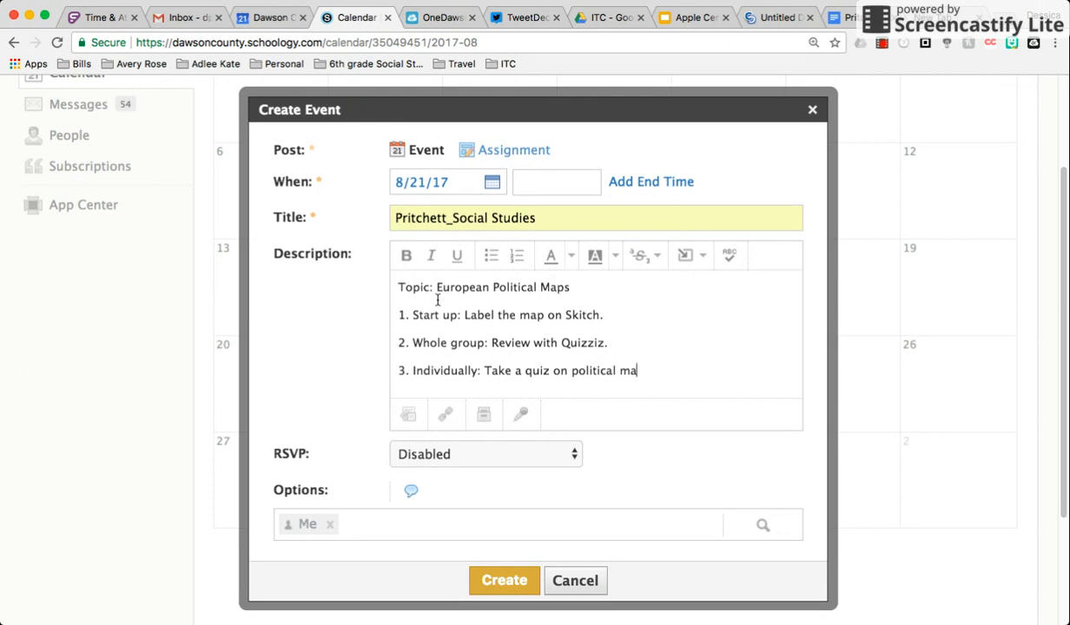
text(ps on SCho)
key(BackSpace)
key(BackSpace)
key(BackSpace)
text(choology.)
key(Return)
text(HW: )
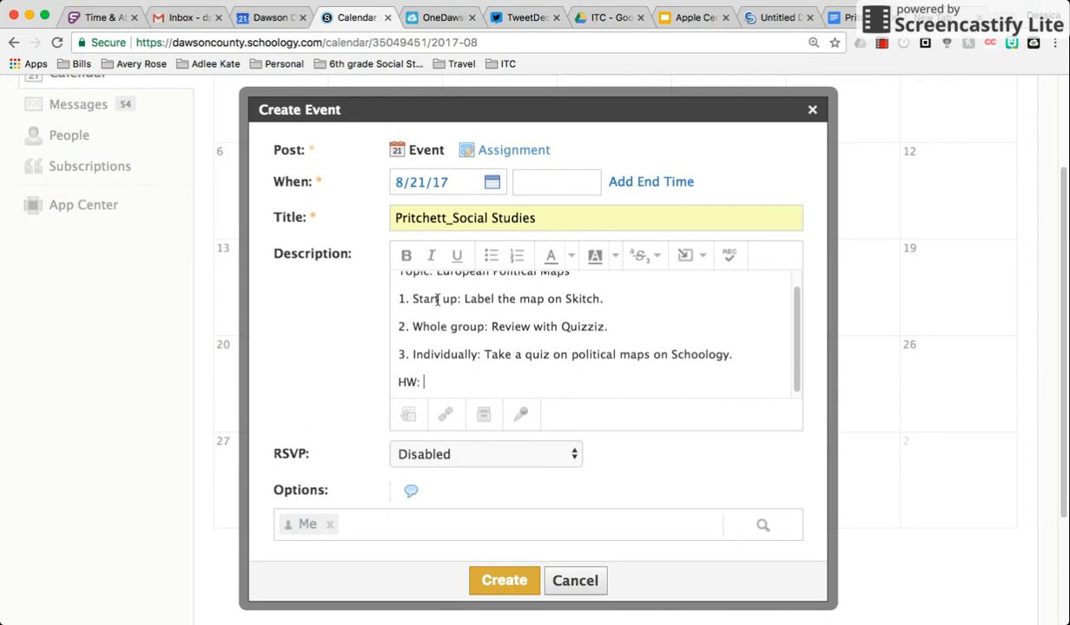
text(None)
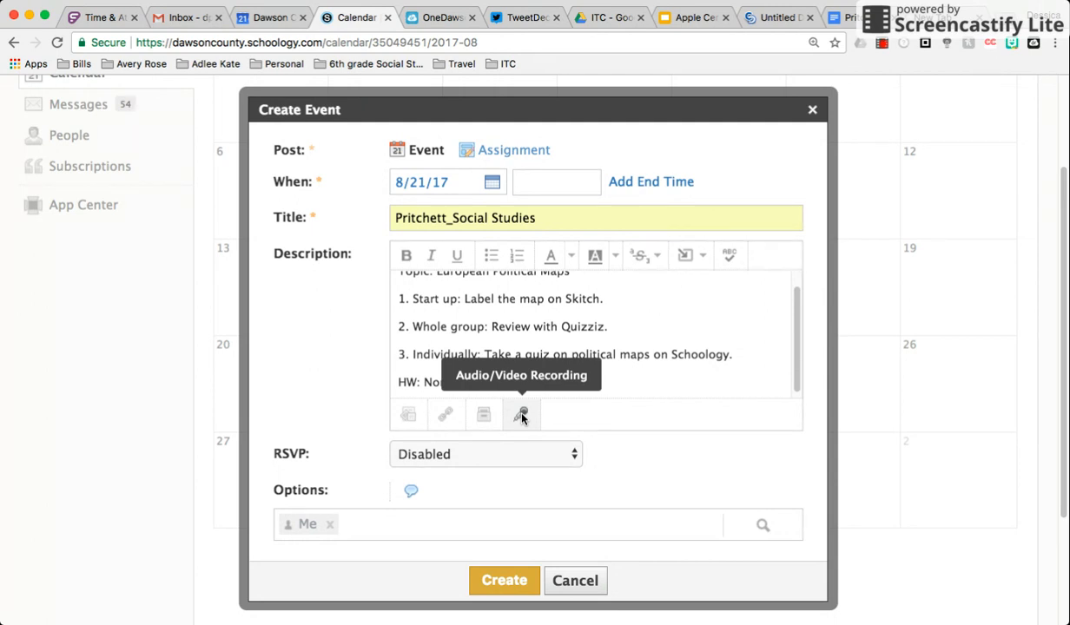
Share the event with Language Arts 6: Section 1, Language Arts 7: Section 1 and Leadership Team 16-17
click(379, 521)
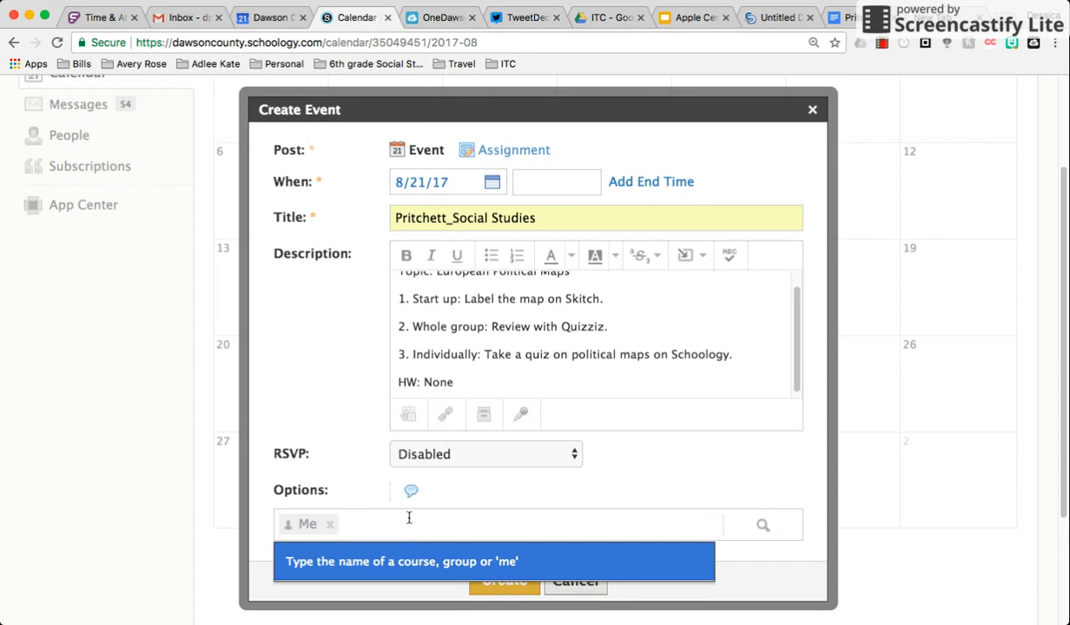
text(s)
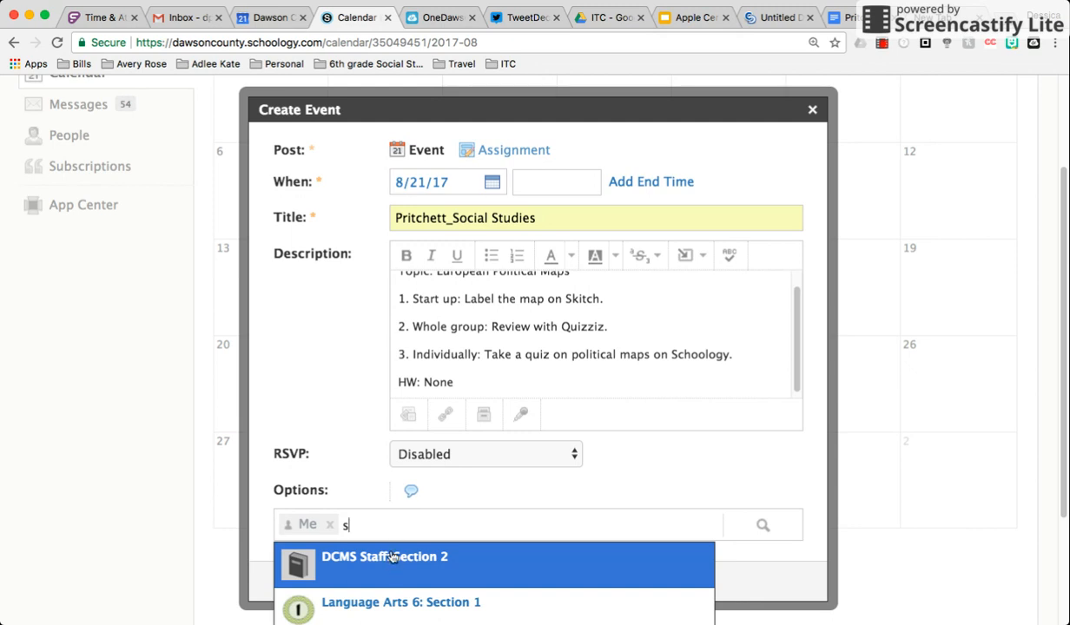
scroll(392, 547, down, 2)
scroll(393, 556, down, 3)
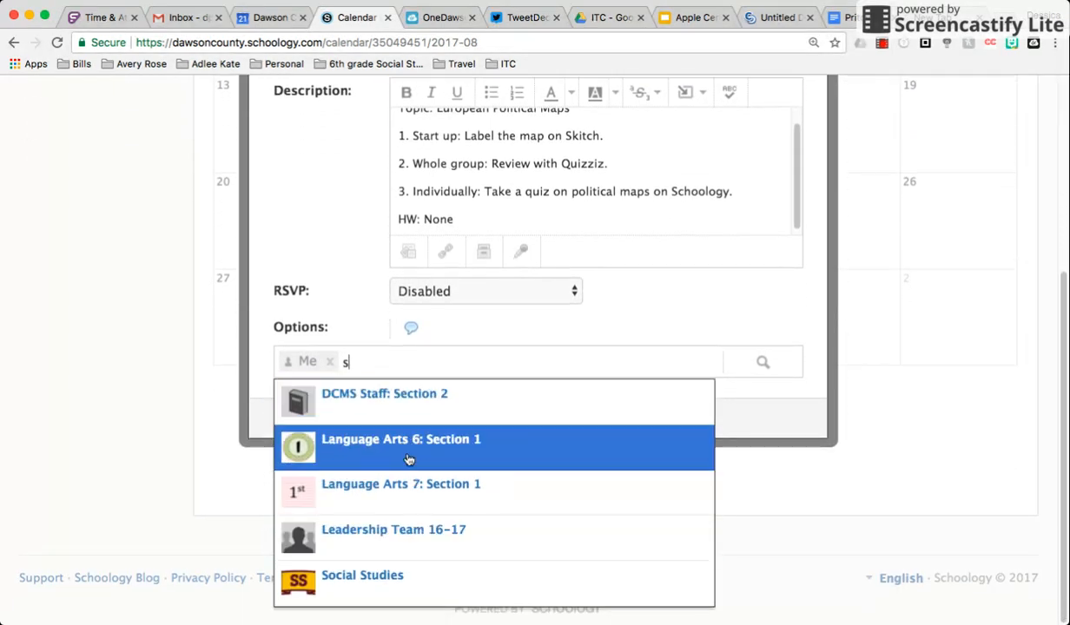
click(412, 451)
text(s)
scroll(408, 460, down, 2)
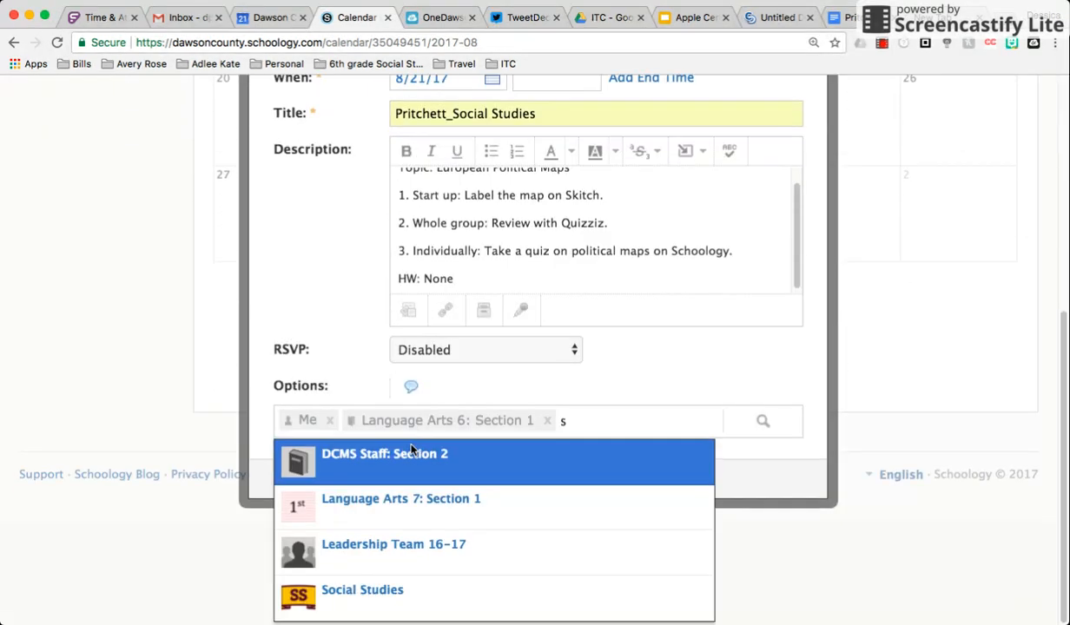
click(350, 507)
text(s)
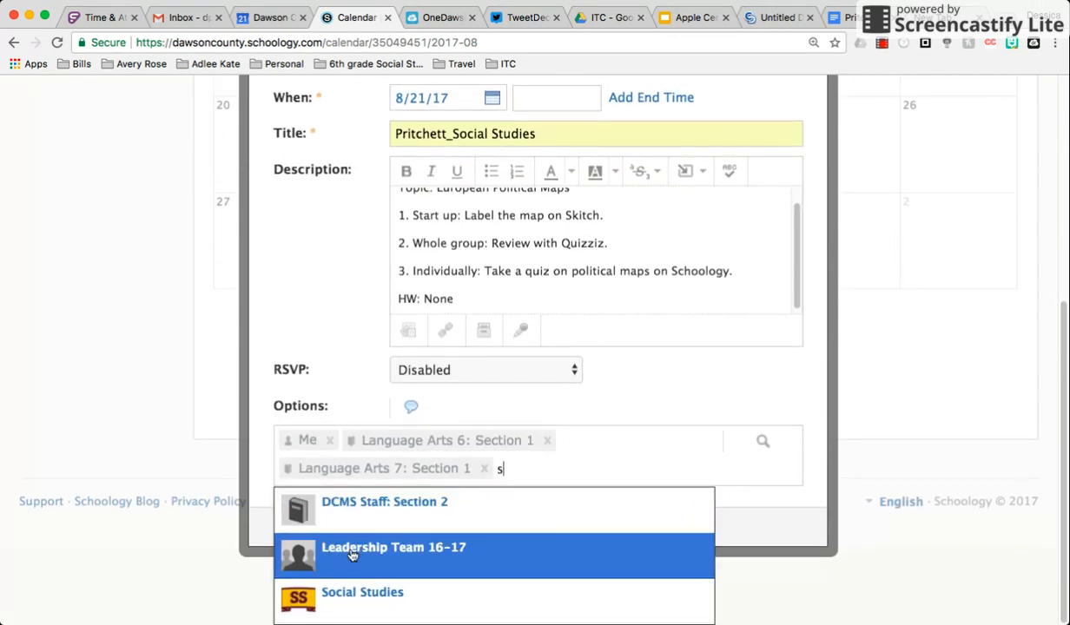
click(350, 549)
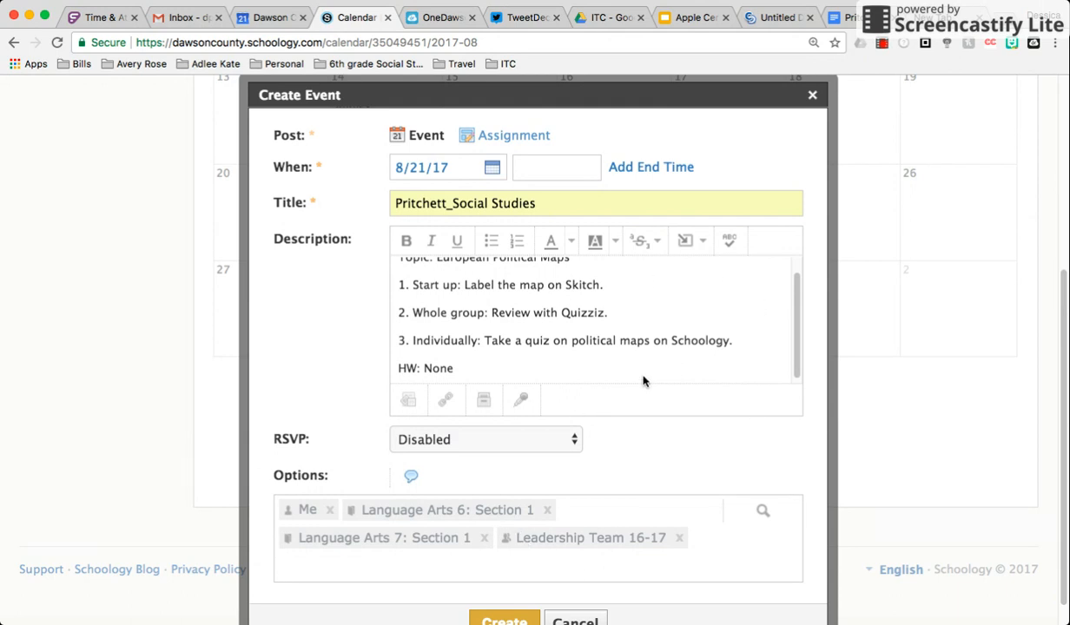
Close the event form without creating the event
scroll(643, 380, up, 1)
scroll(642, 380, up, 2)
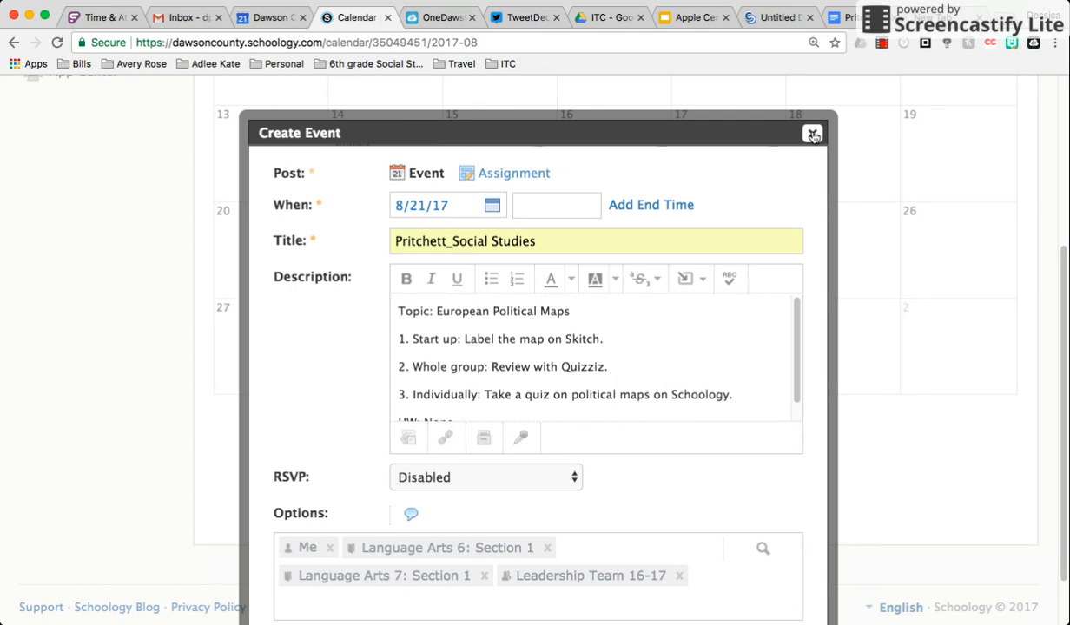
click(812, 134)
Open the Instructional Cycle 1, August 3 – 30, 2017 folder in the Language Arts 7: Section 1 course
scroll(514, 249, up, 5)
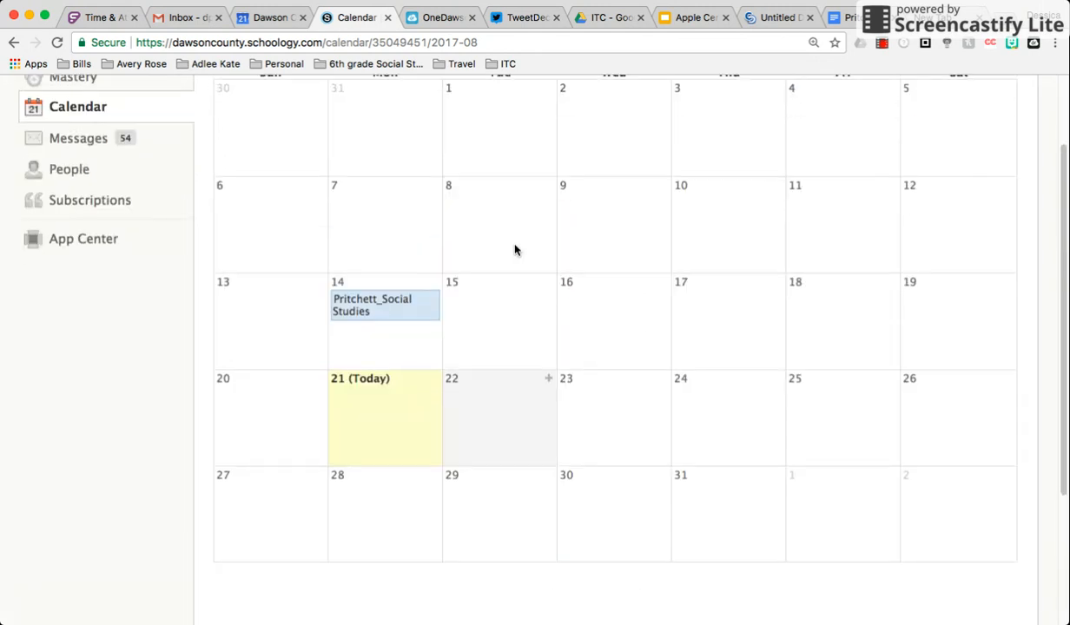
click(320, 96)
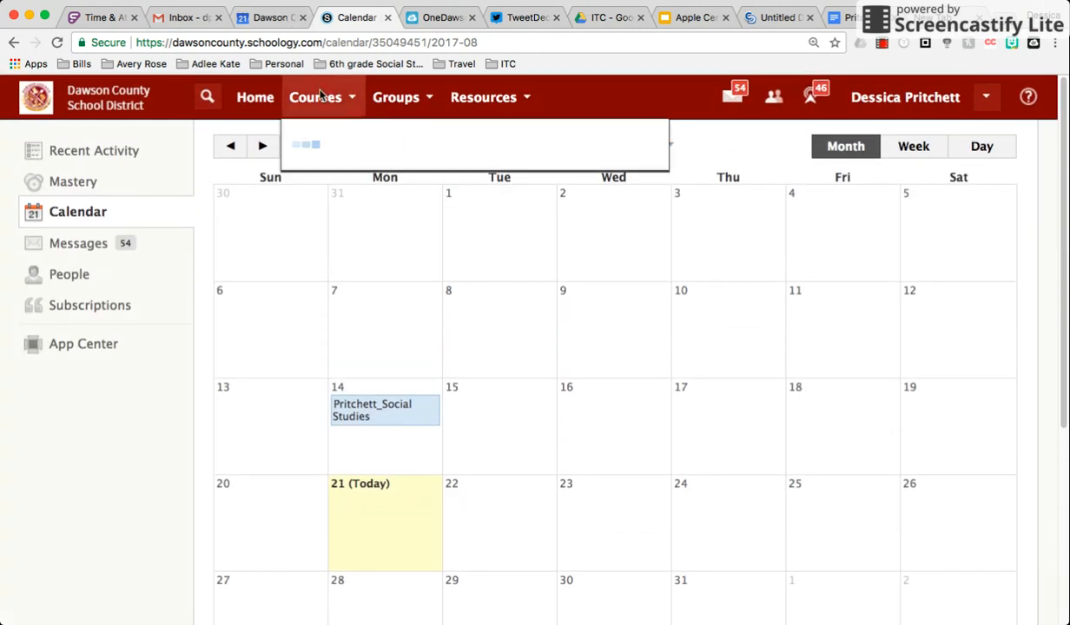
click(340, 230)
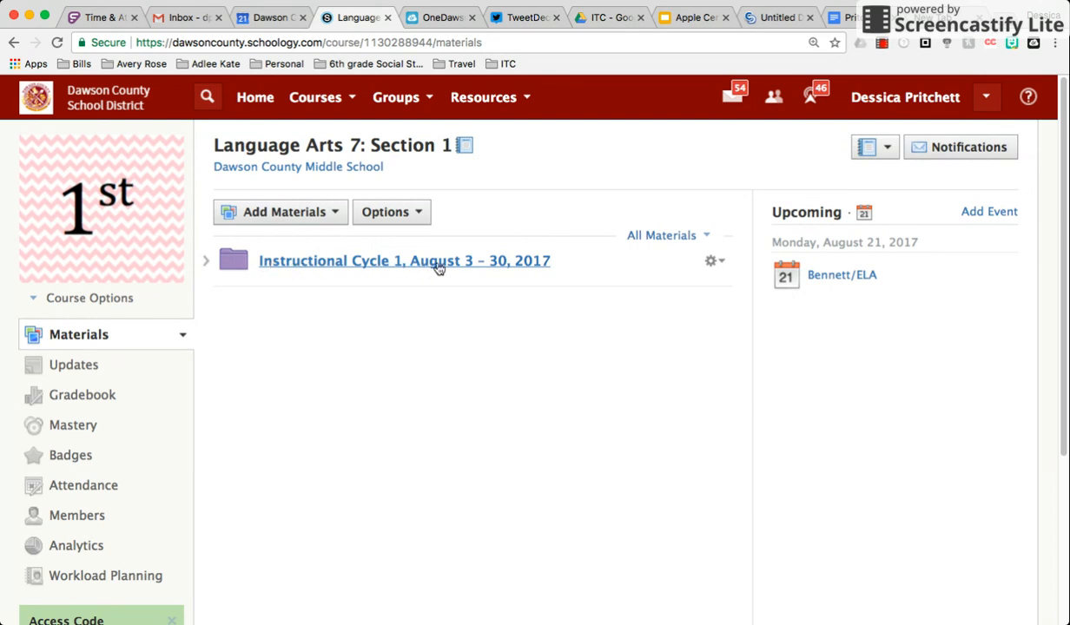
click(491, 265)
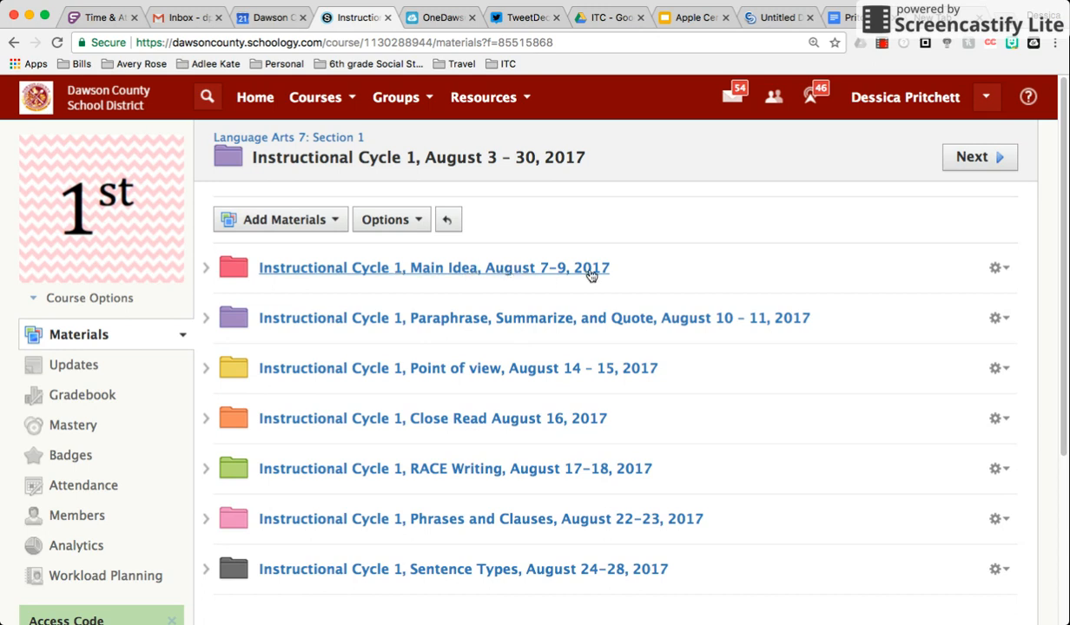
Open the Instructional Cycle 1, Main Idea, August 7-9, 2017 folder and look through its materials
click(474, 272)
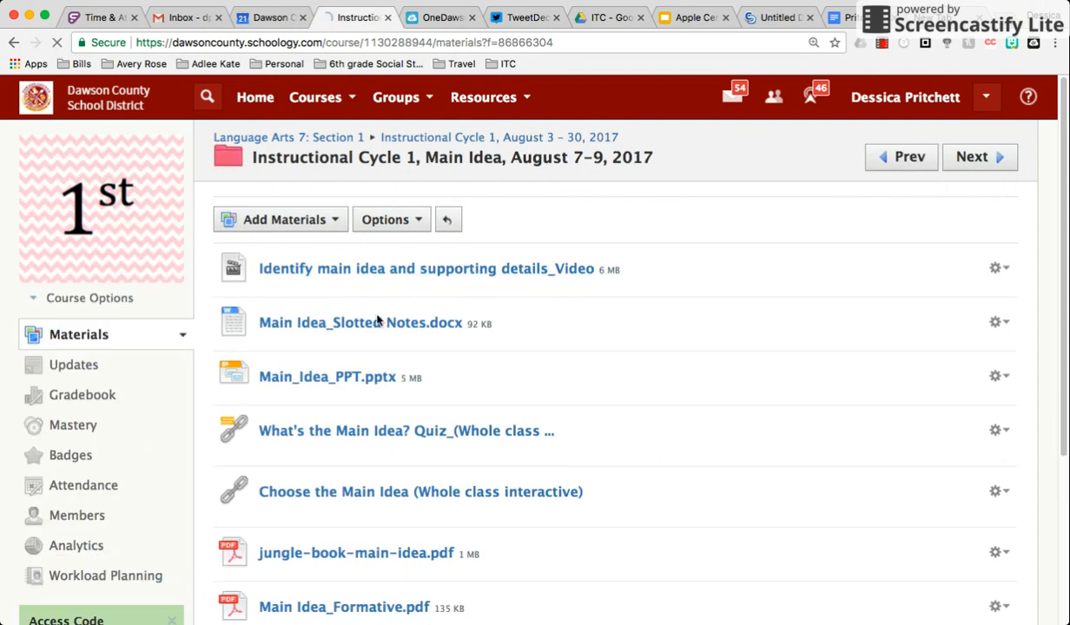
scroll(342, 449, down, 3)
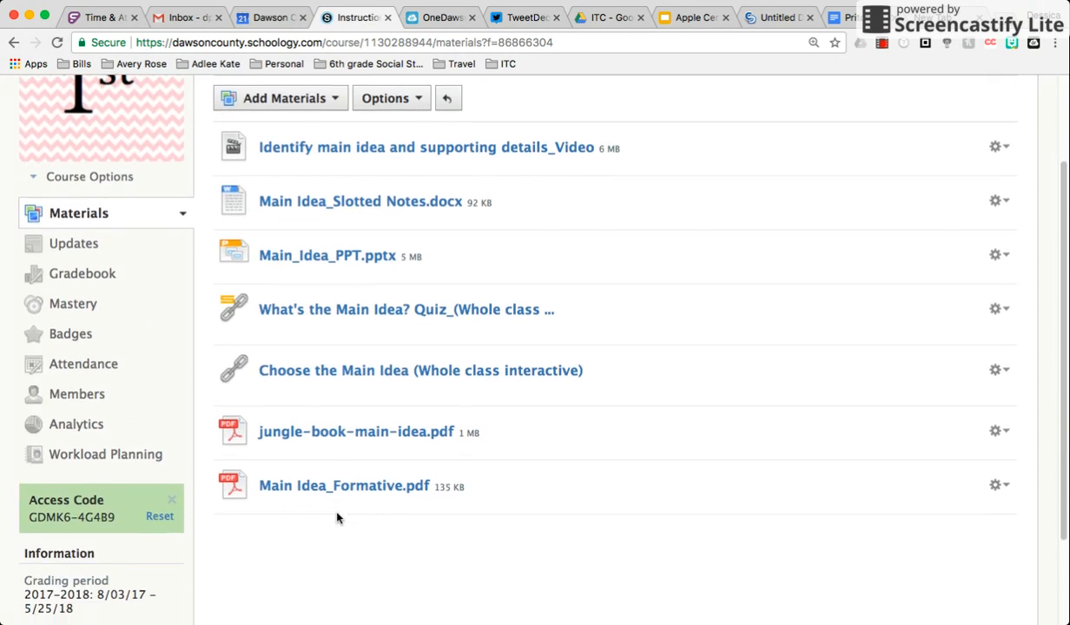
scroll(379, 454, up, 1)
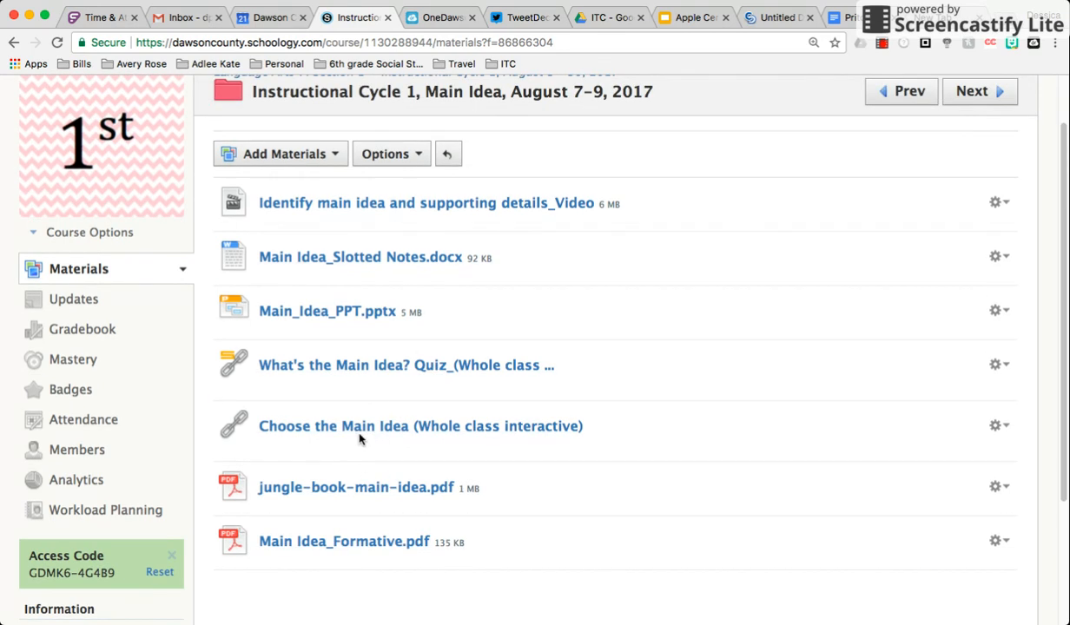
scroll(400, 281, up, 1)
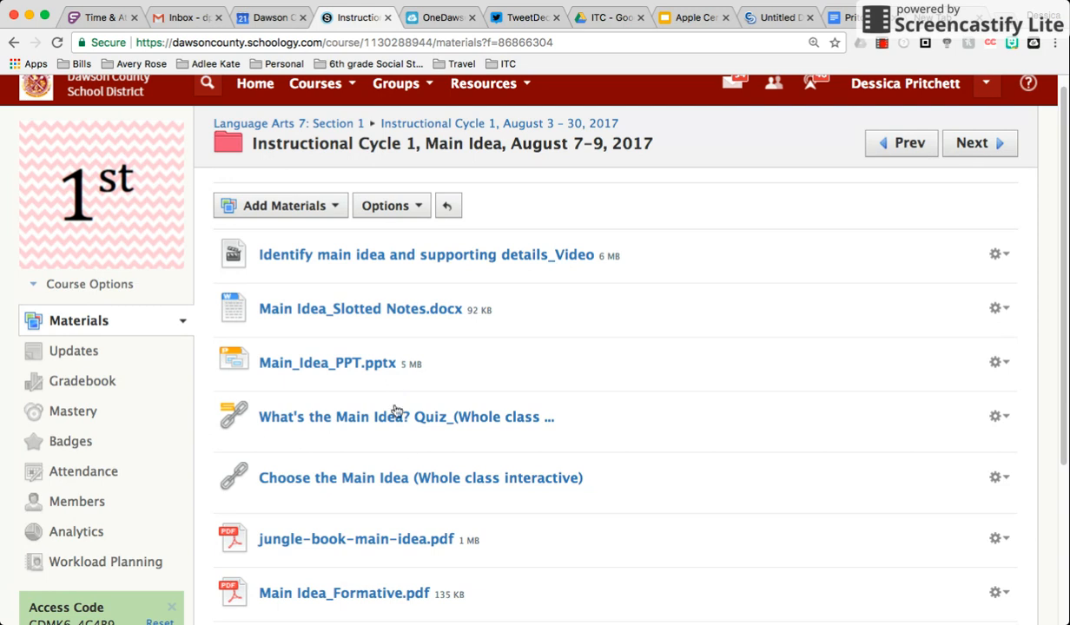
scroll(400, 449, down, 1)
scroll(400, 449, up, 1)
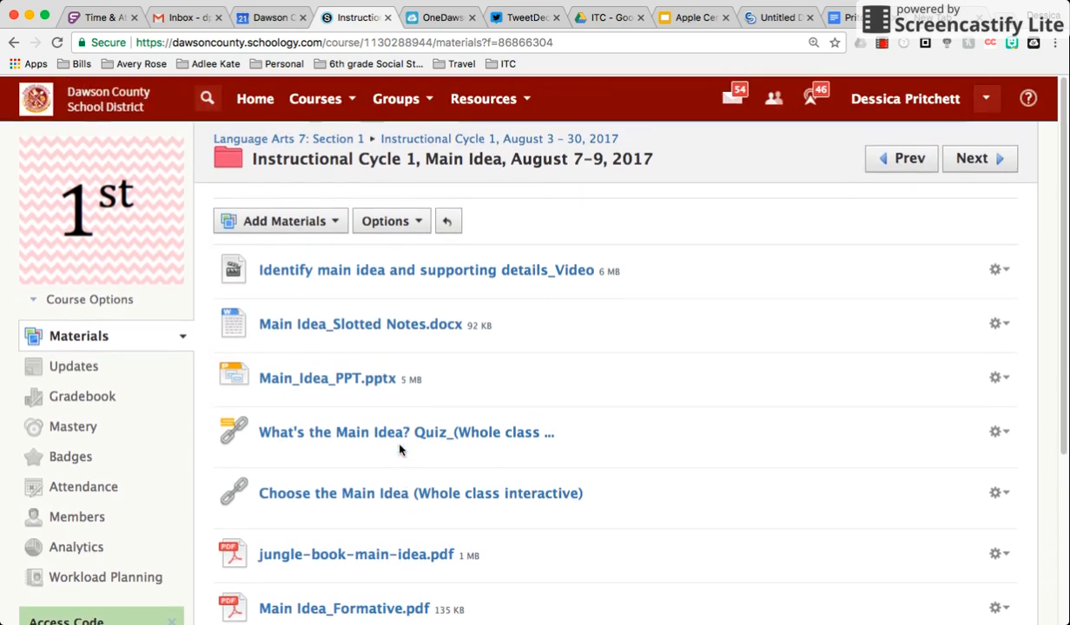
Return to the course's main materials page and navigate through the Instructional Cycle 1 folder to review the Main Idea materials again
click(271, 139)
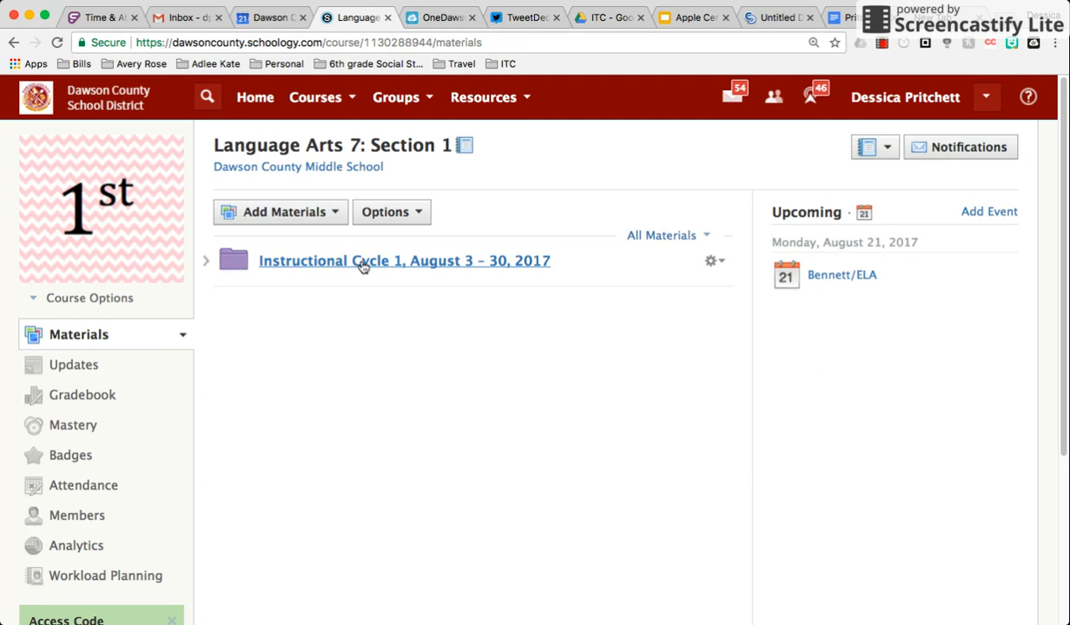
click(475, 262)
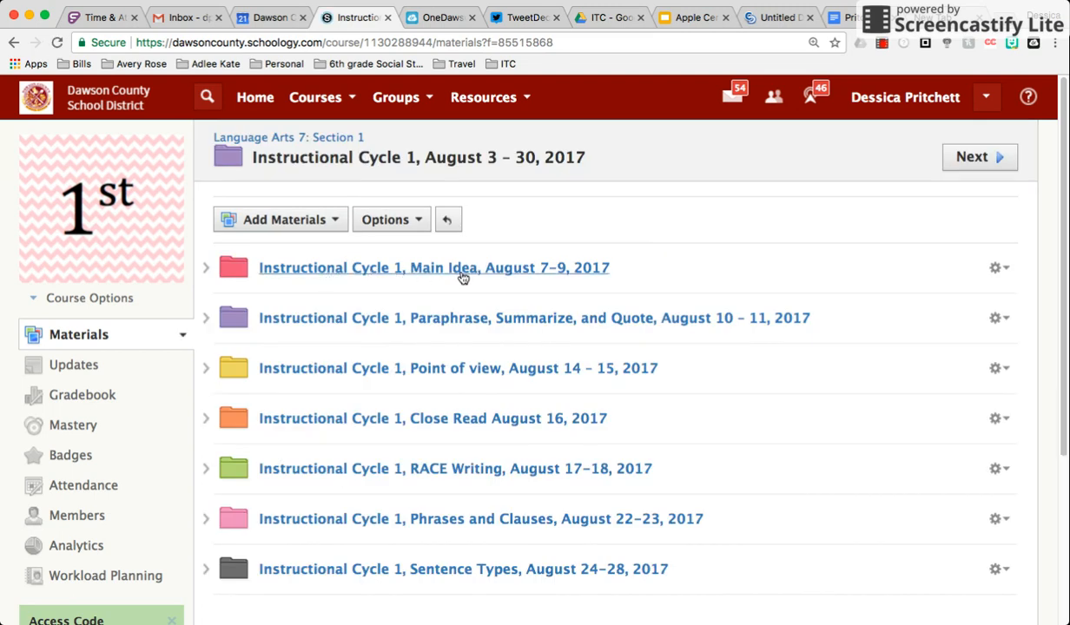
click(526, 271)
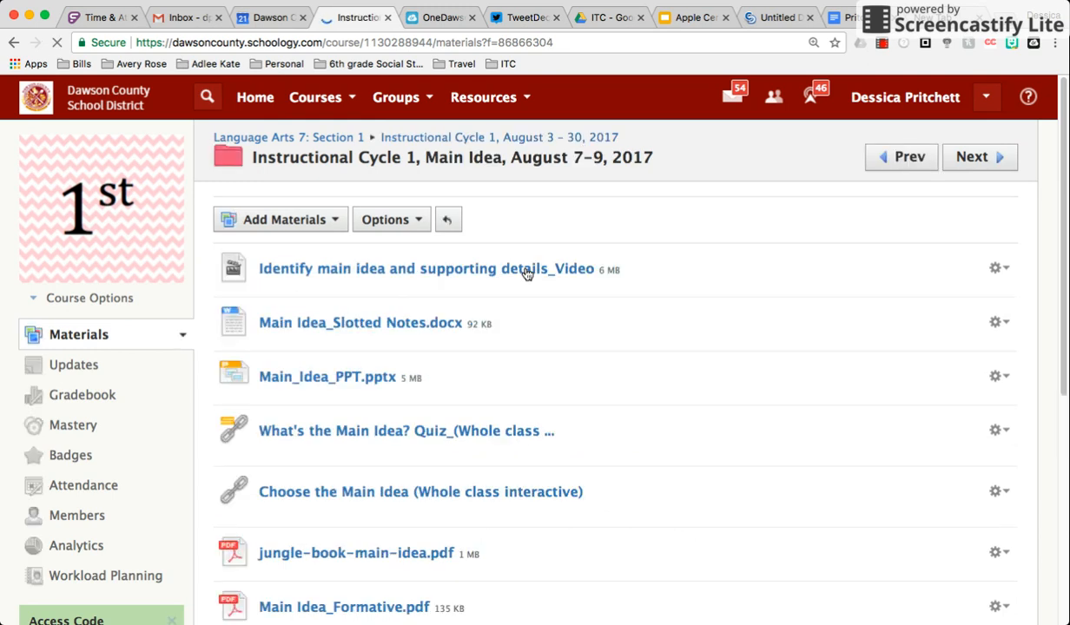
scroll(371, 308, down, 3)
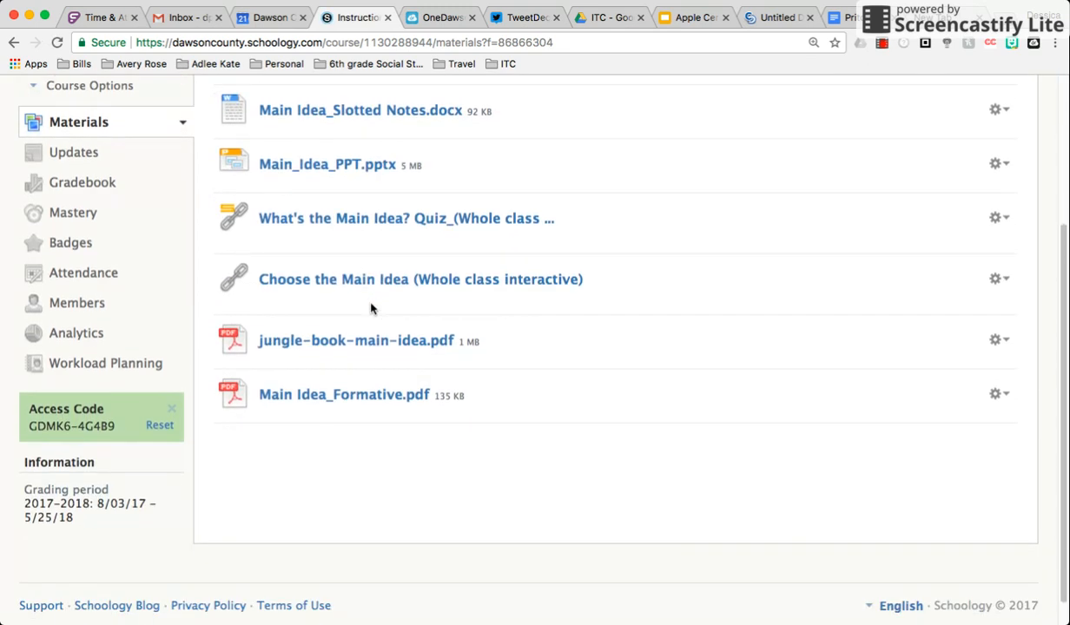
scroll(370, 306, up, 5)
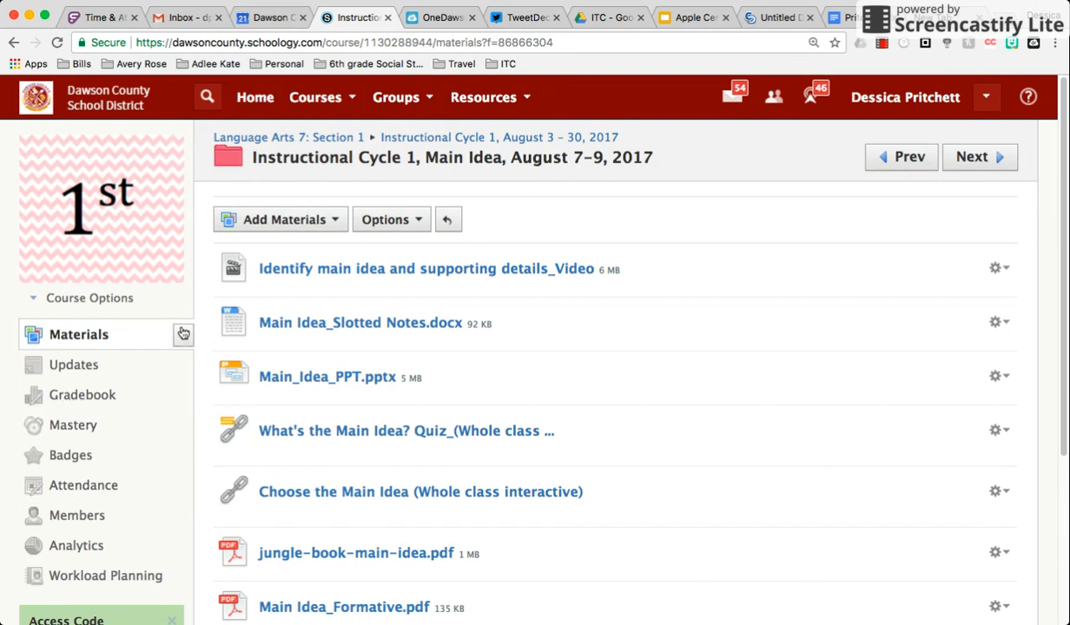
Go back to the Language Arts 7: Section 1 course page from the course list
click(321, 101)
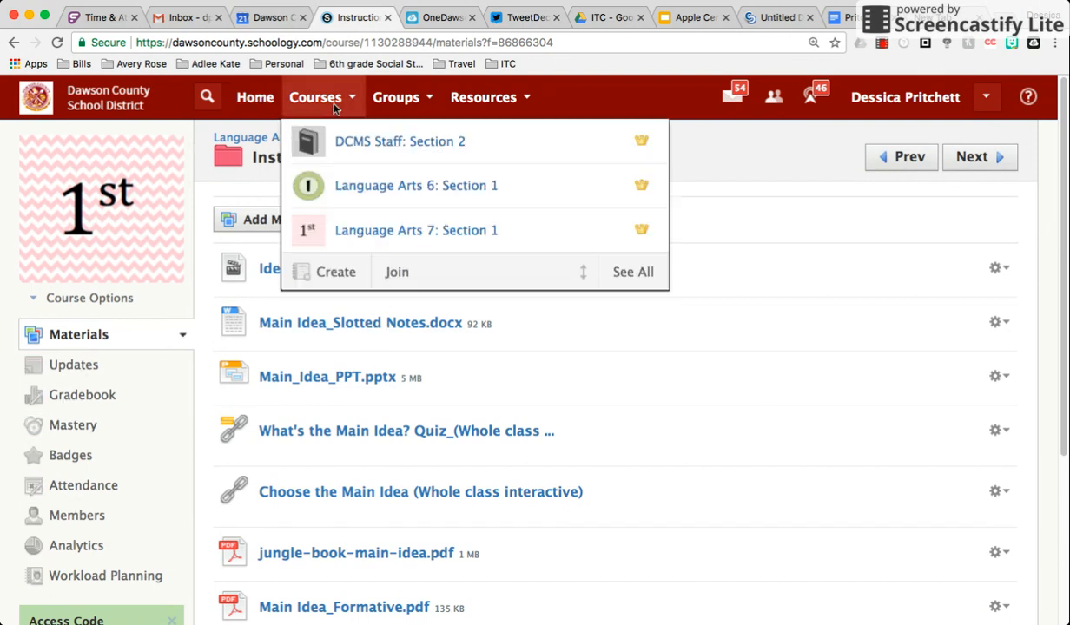
click(342, 240)
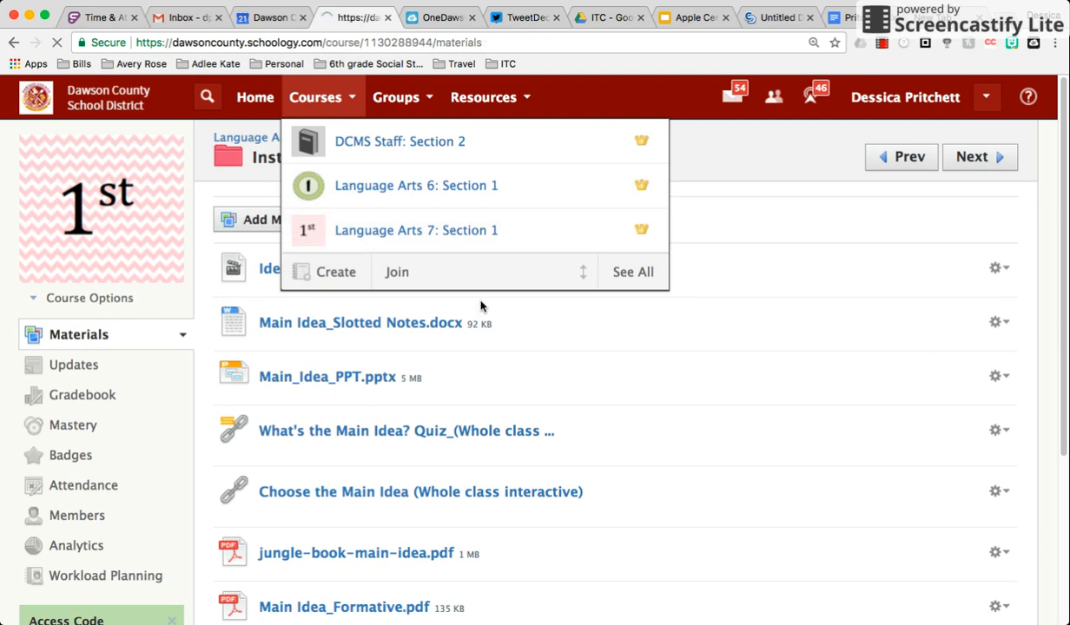